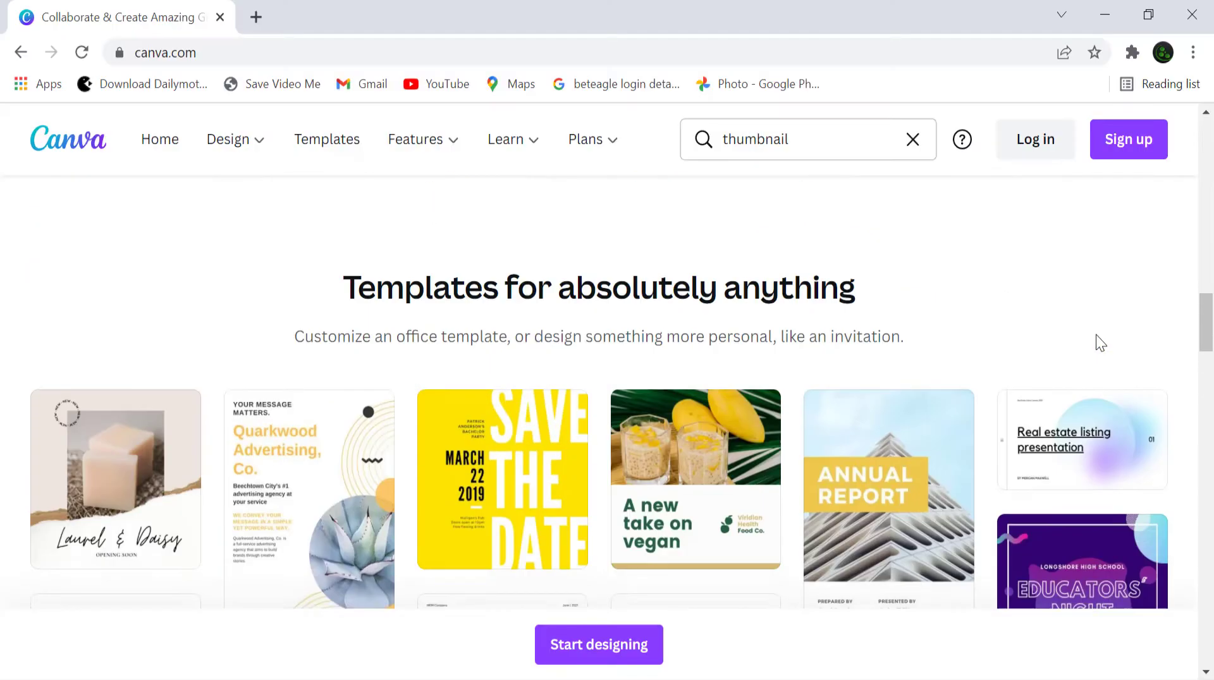
Step: Select the 'Whether you're presenting…' paragraph on the Canva page and copy a link to highlight it
scroll(1095, 343, down, 8)
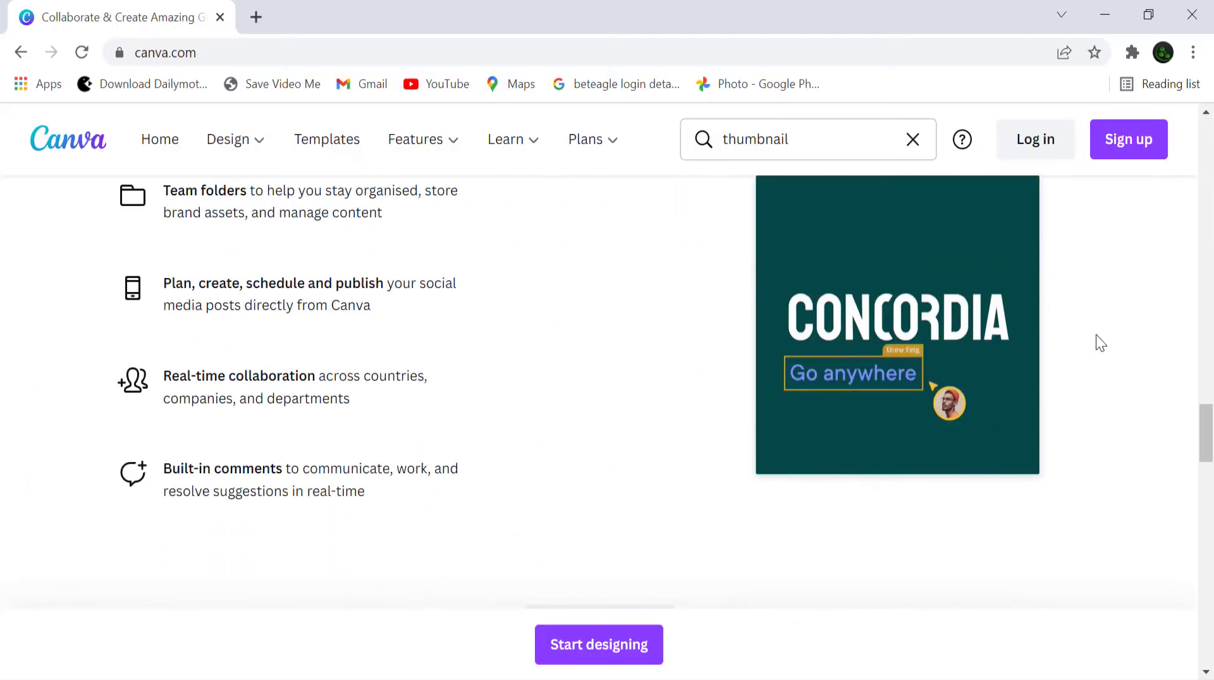
scroll(1095, 344, up, 2)
scroll(1095, 343, down, 1)
scroll(1095, 343, up, 4)
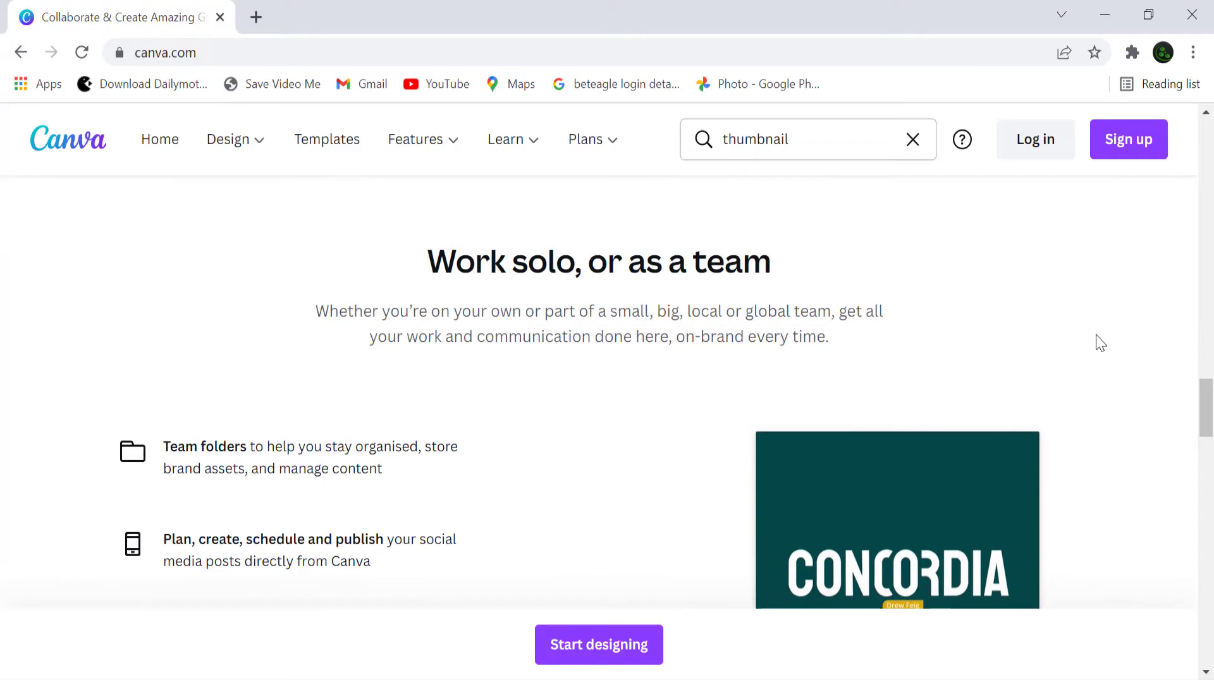
scroll(662, 393, up, 5)
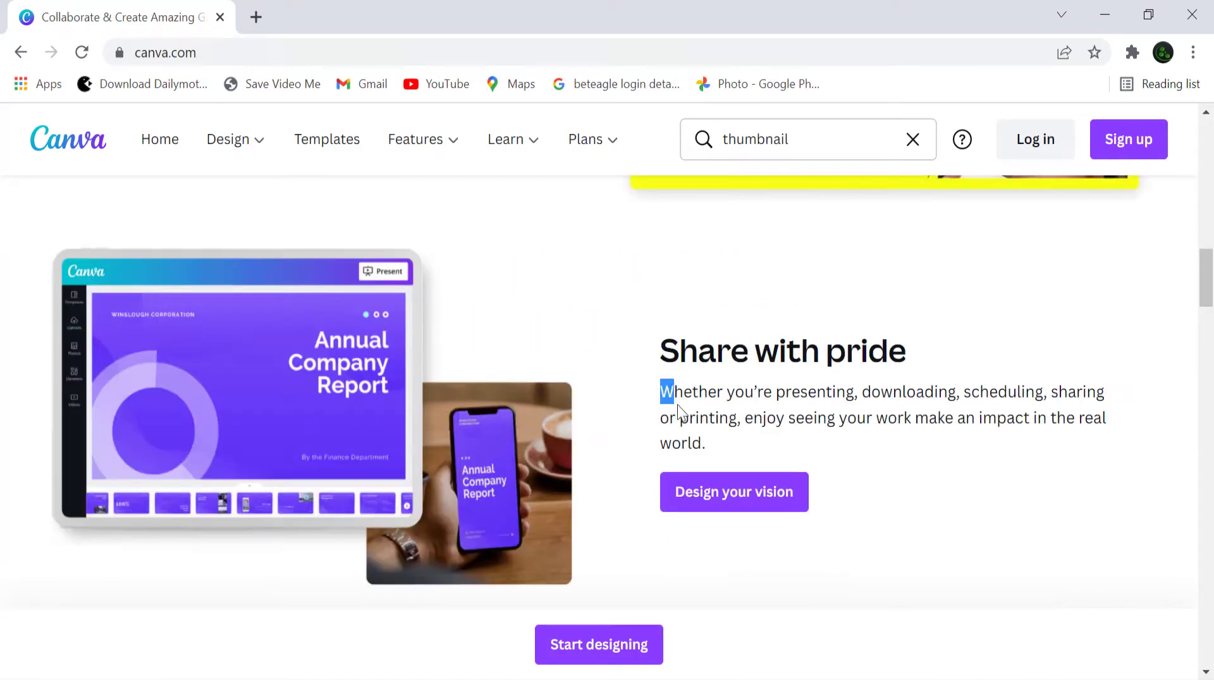
drag(677, 405, 709, 442)
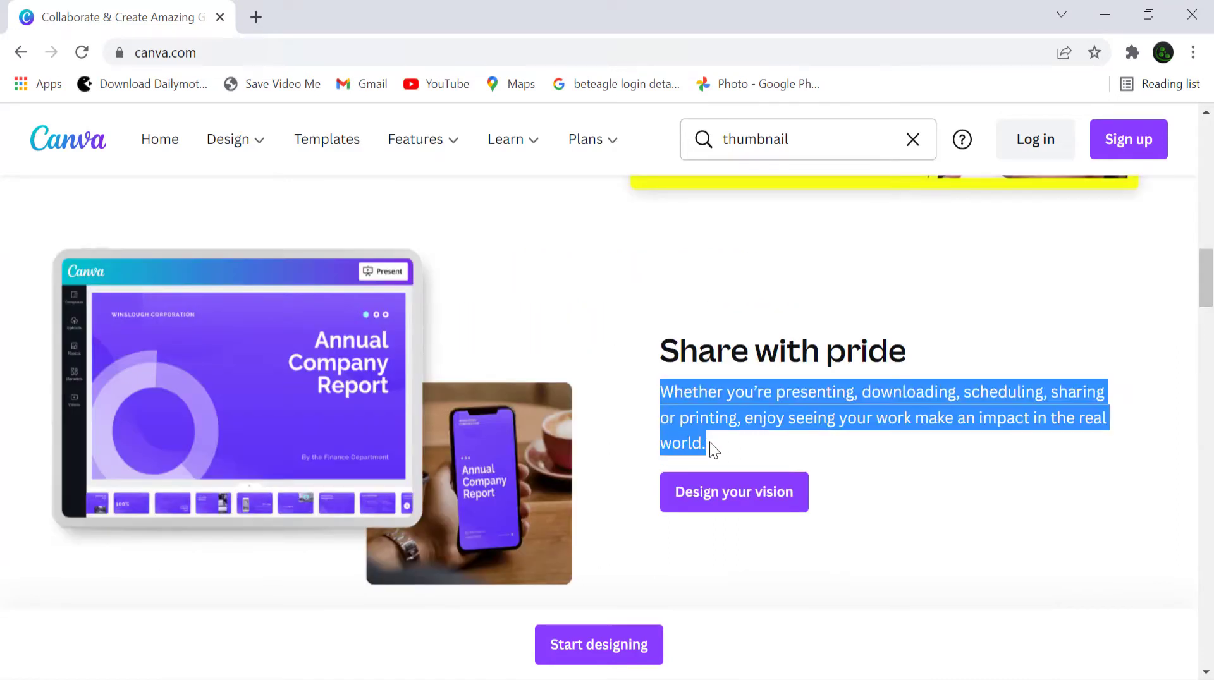
right_click(707, 409)
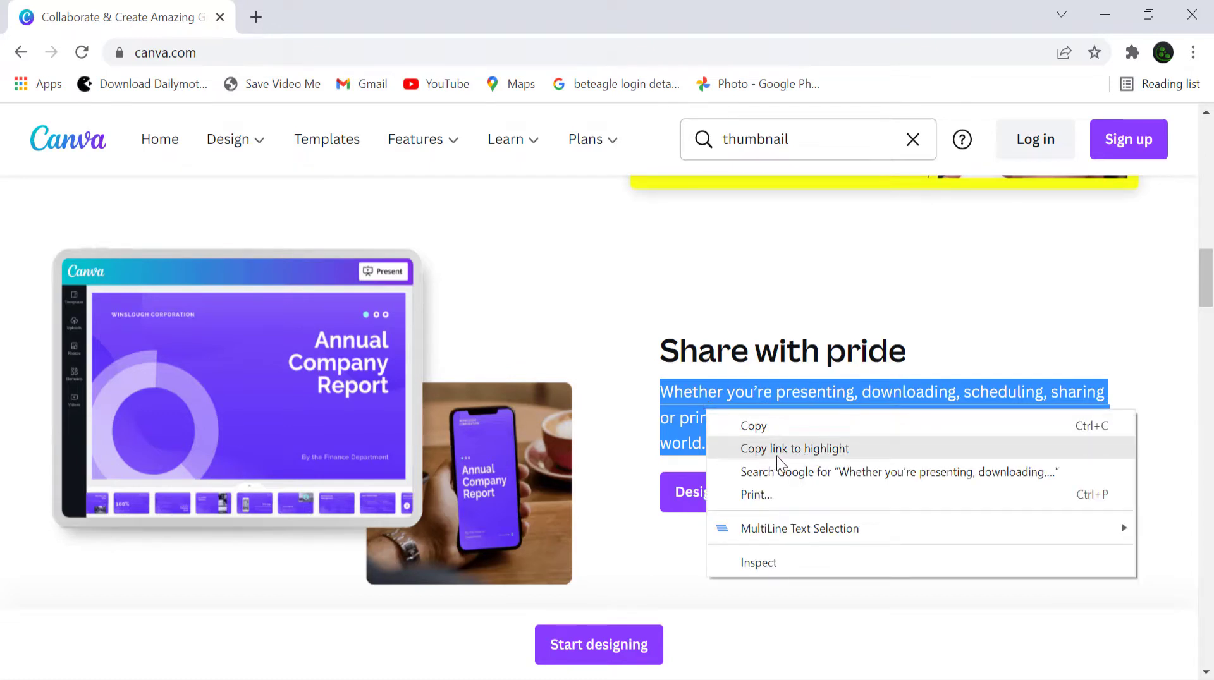
click(798, 455)
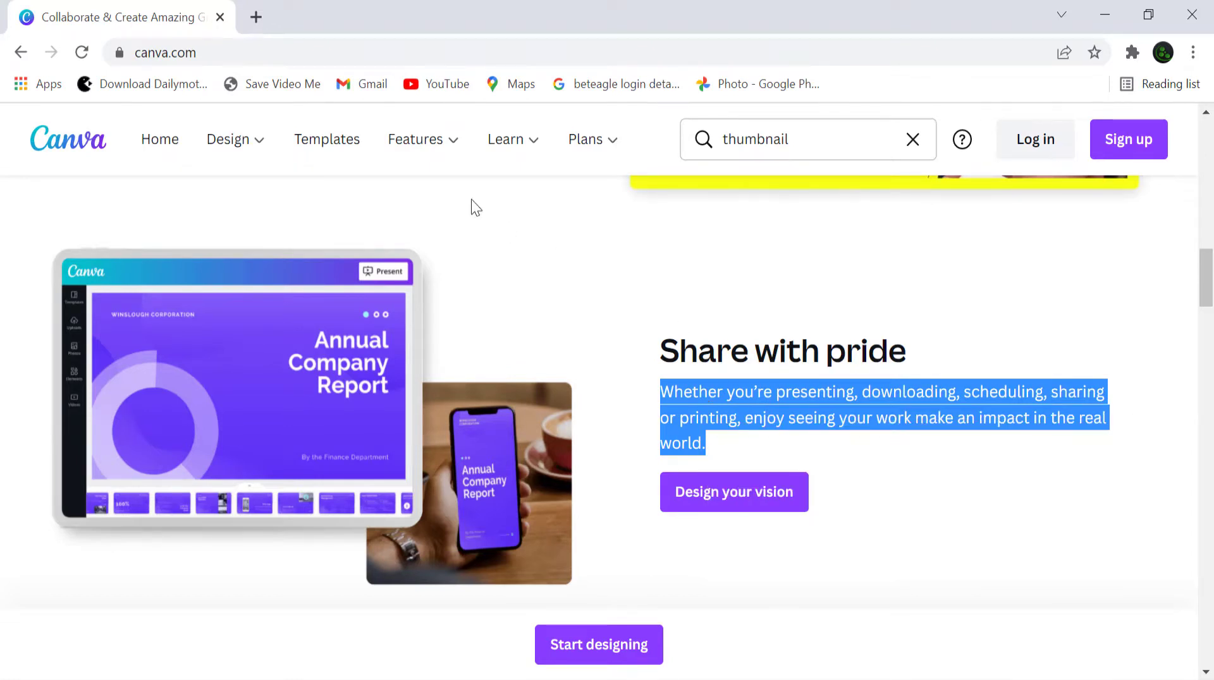
Step: Open the copied highlight link in a new tab
click(256, 16)
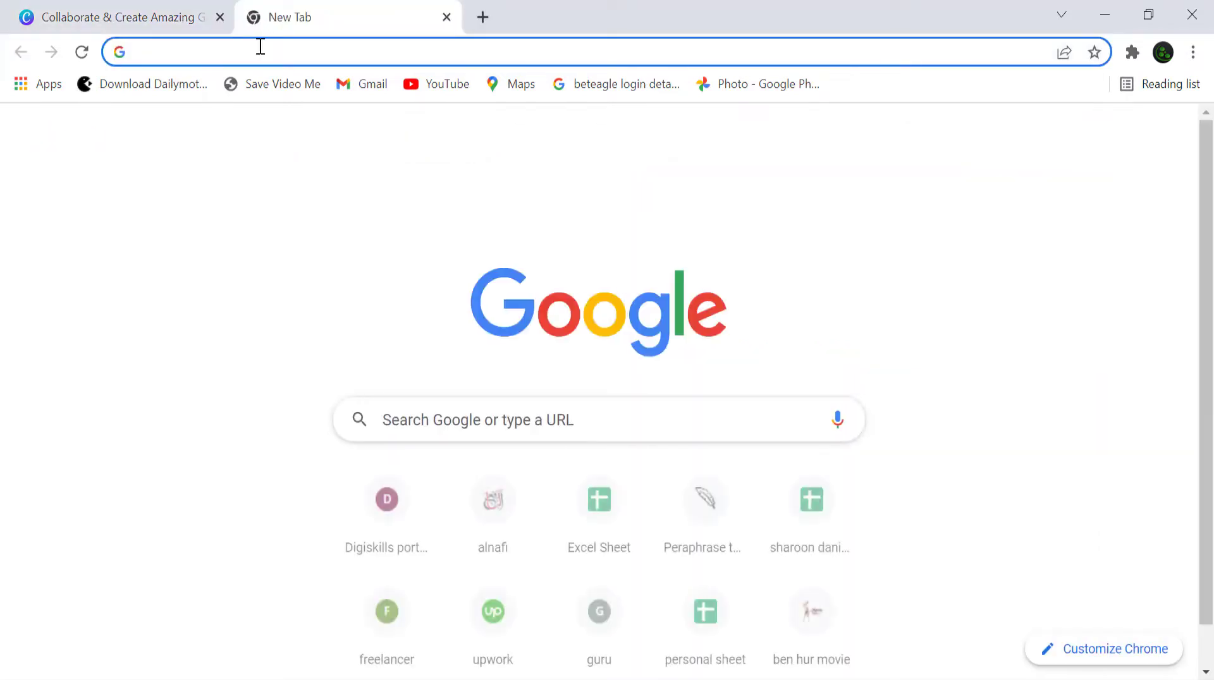
click(260, 46)
text(https://www.canva.com/#:~:text=Whether%20you%E2%80%99re%20presenting%2C%20downloading%2C%20scheduling%2C%20sharing%20or%20printing%2C%20enjoy%20seeing%20your%20work%20make%20an%20impact%20in%20the%20real%20world.)
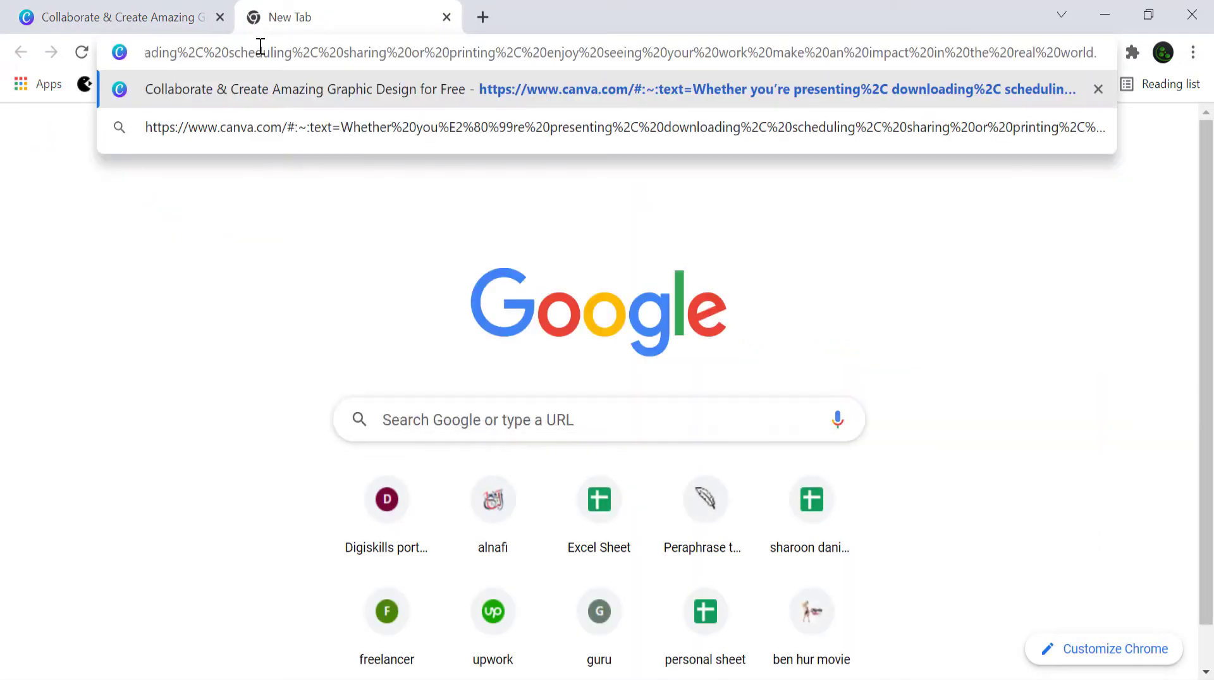
key(Return)
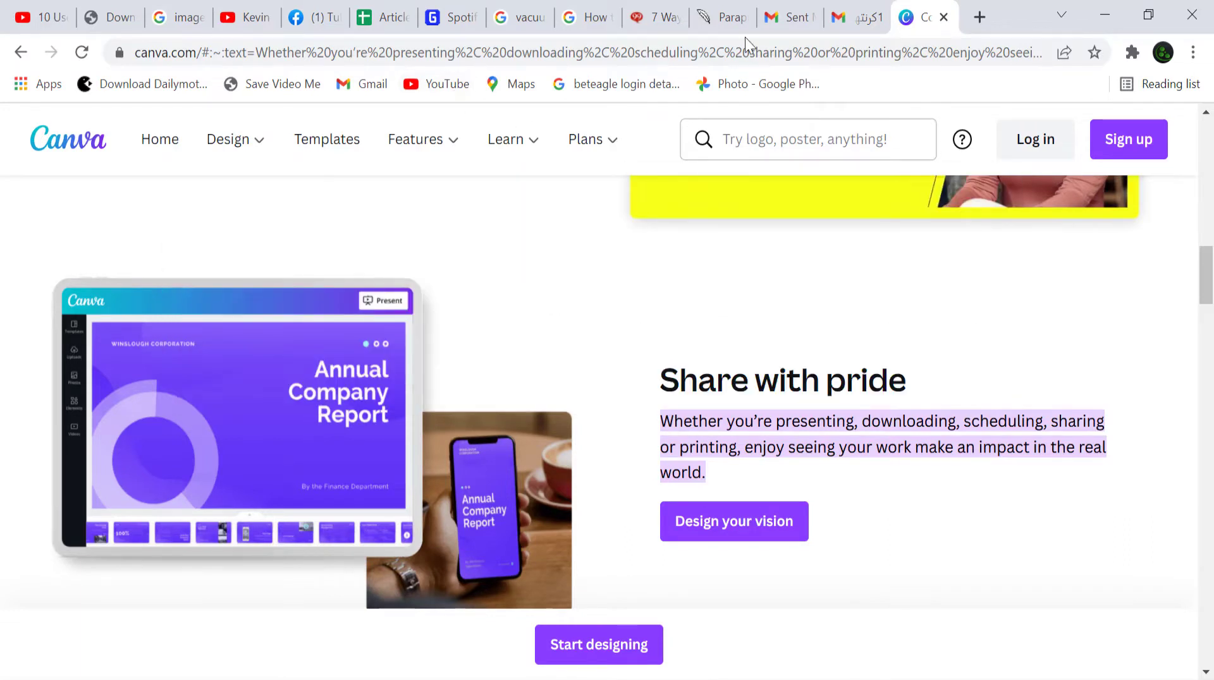
click(1060, 16)
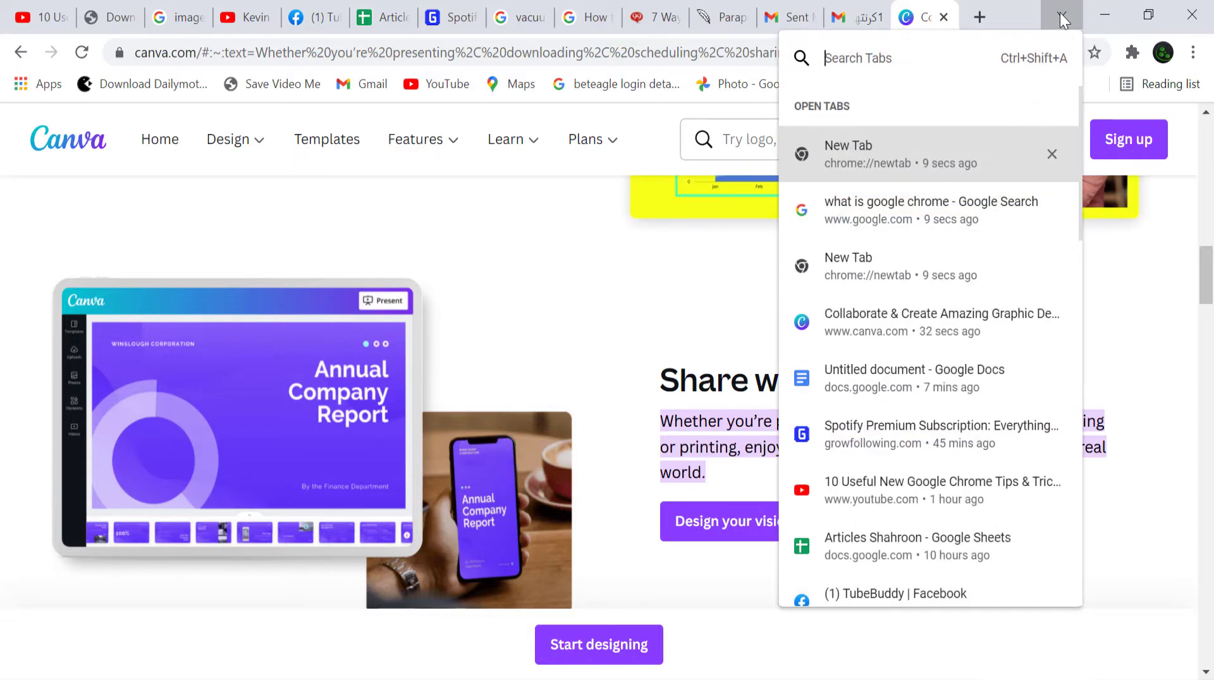
scroll(902, 306, down, 10)
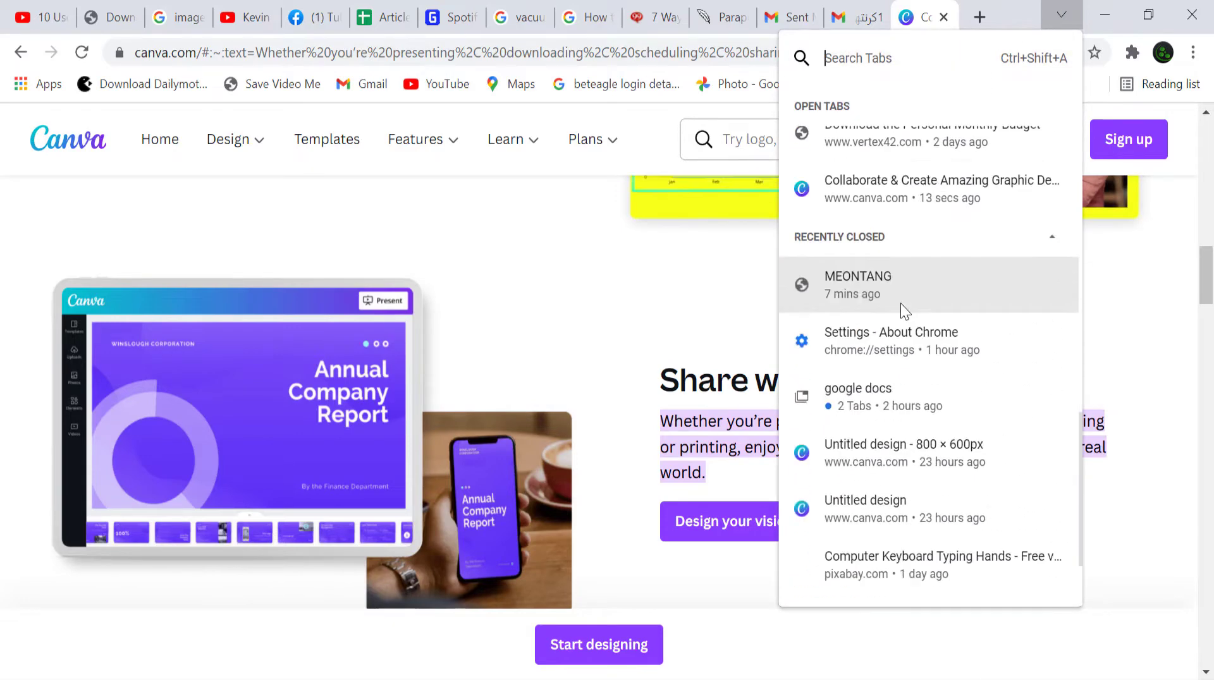
scroll(902, 306, up, 10)
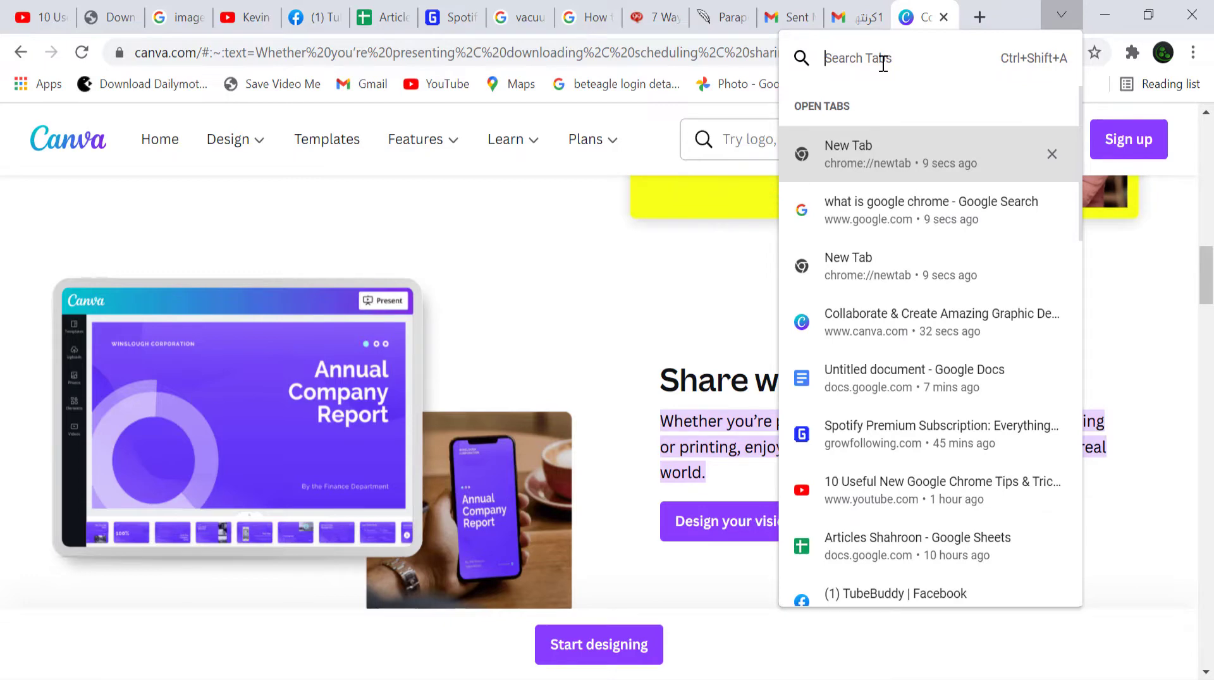
text(you)
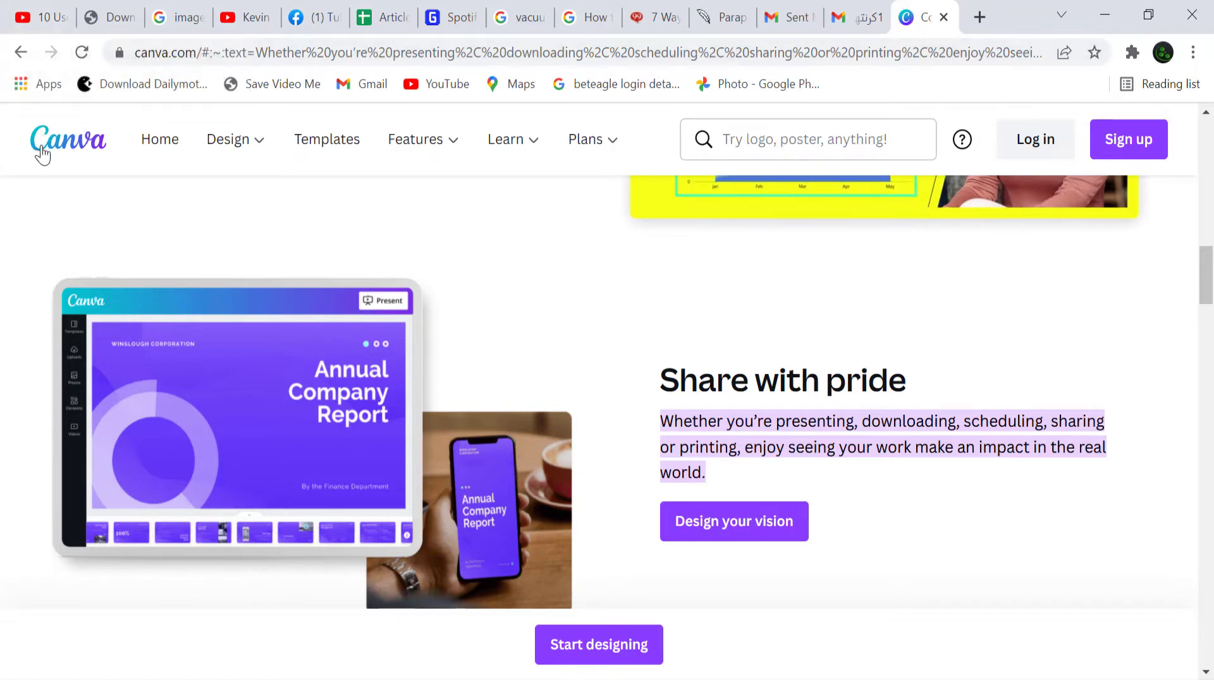
Step: Put a YouTube tab in a new blue group named 'youtube' and drag the other YouTube tab into it
right_click(44, 19)
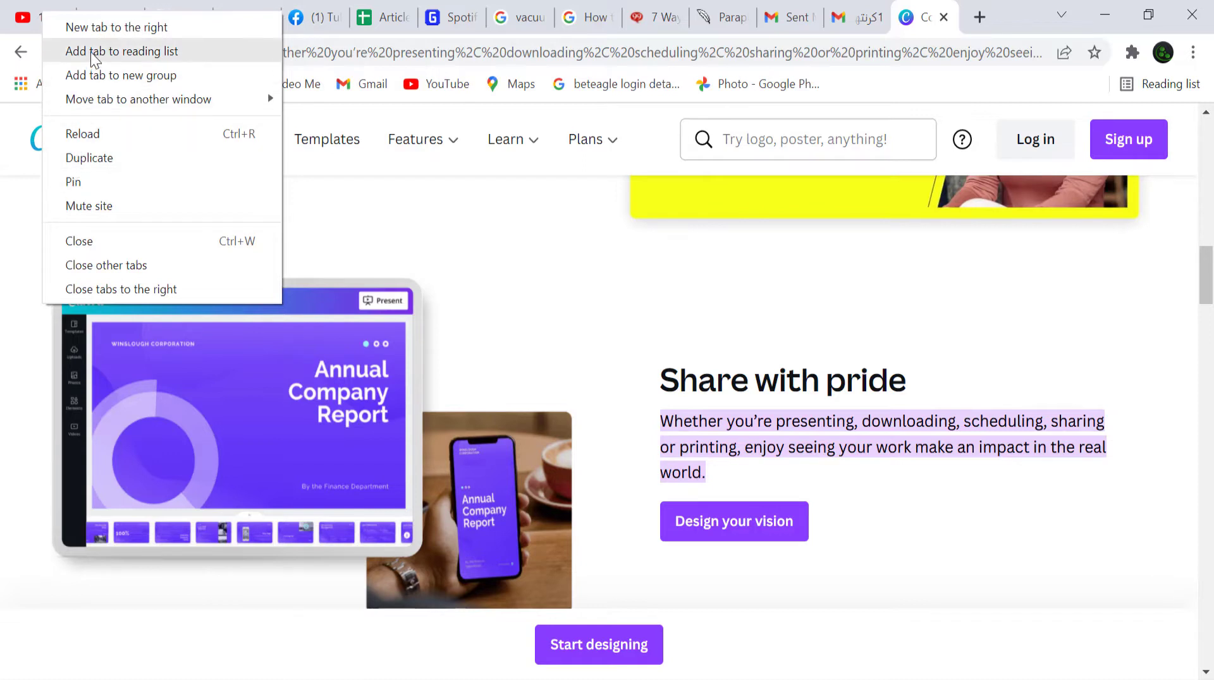
click(168, 80)
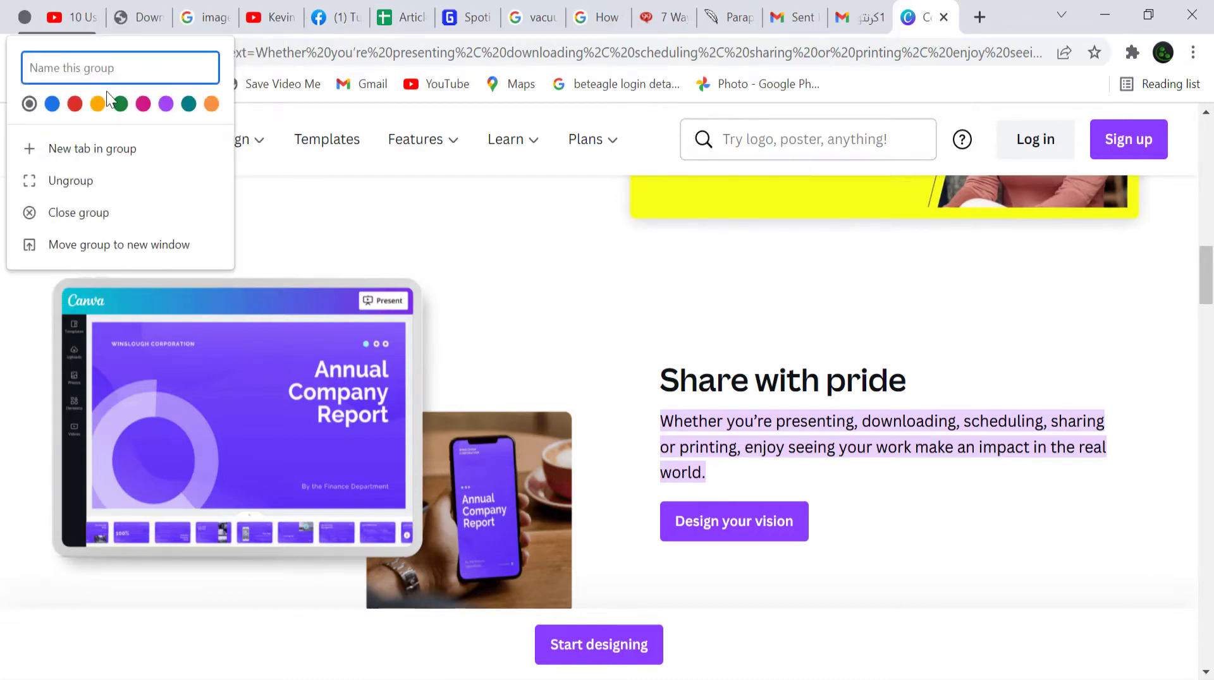
text(youtube)
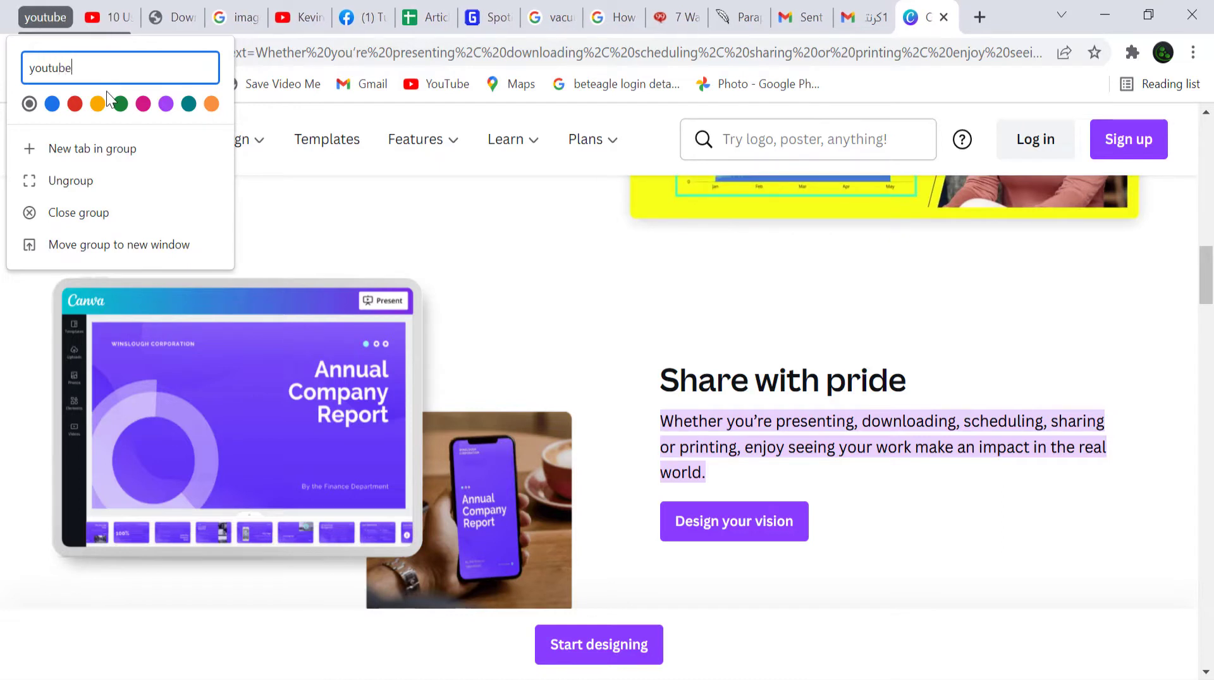
click(52, 105)
key(Escape)
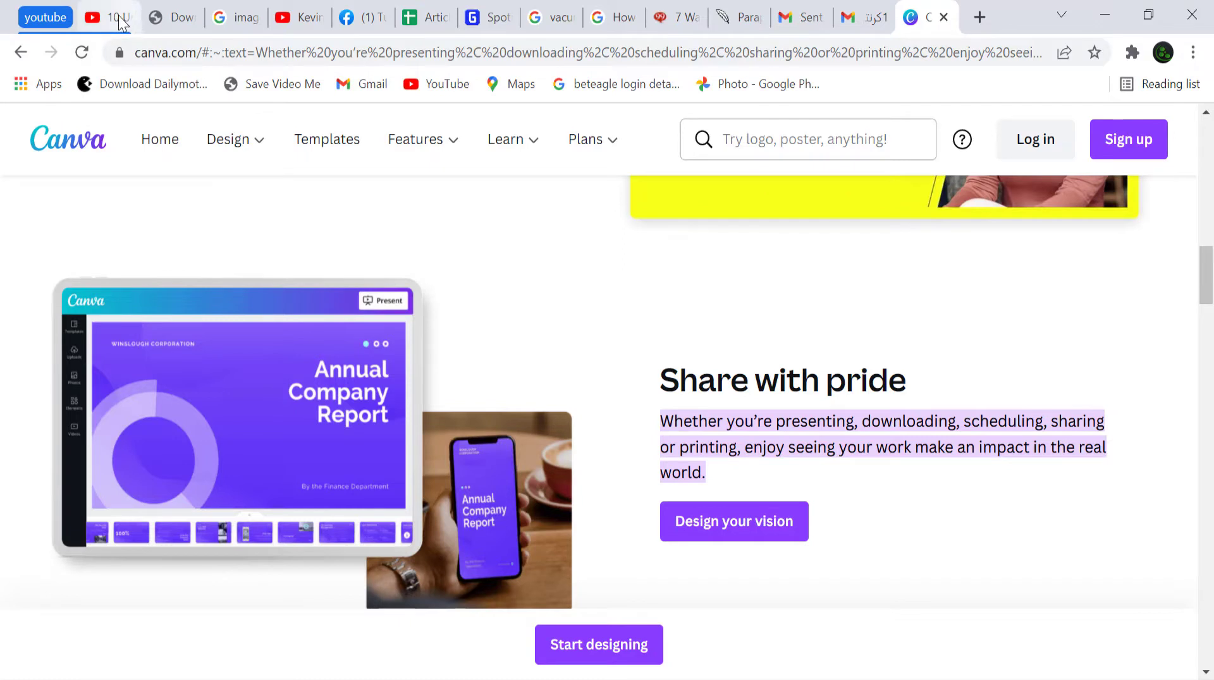
click(297, 17)
drag(183, 22, 85, 8)
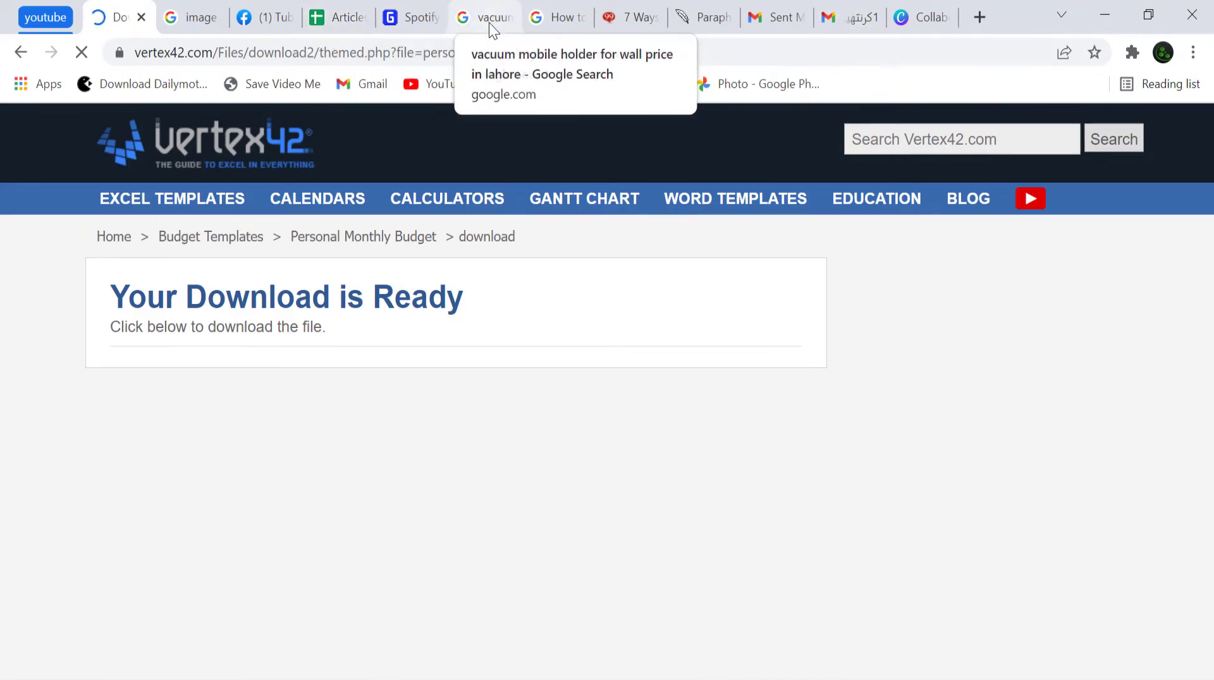
Step: Pin the Sent Mail Gmail tab
click(777, 18)
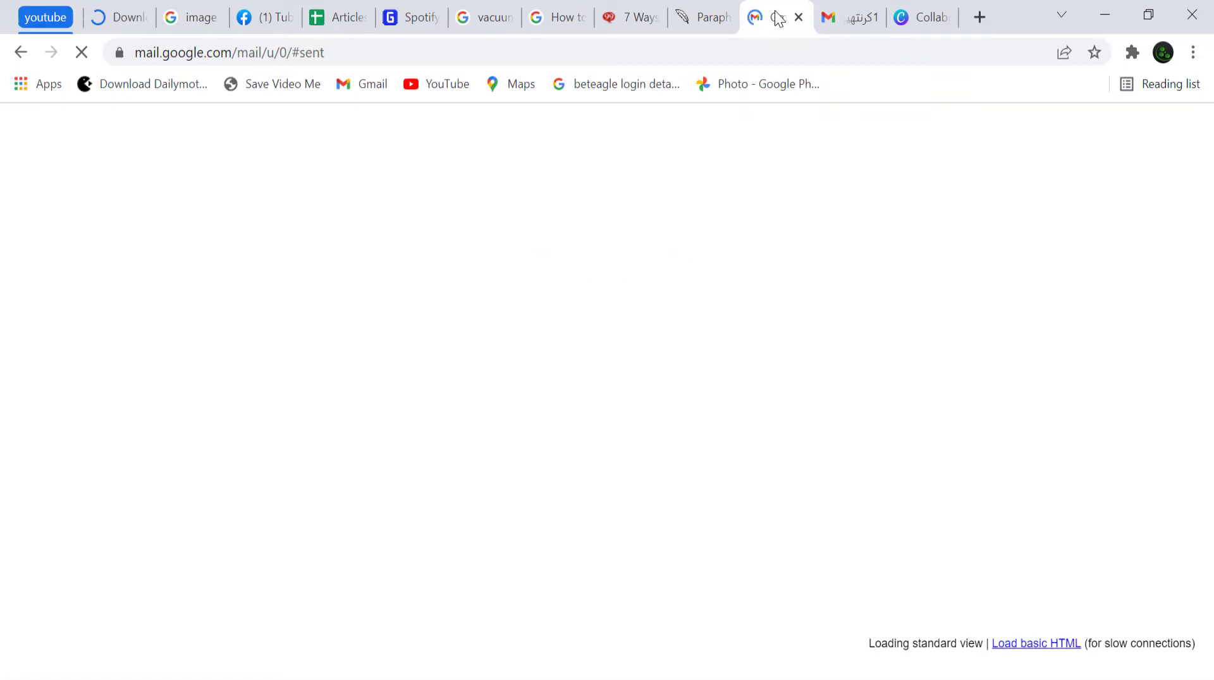
right_click(775, 11)
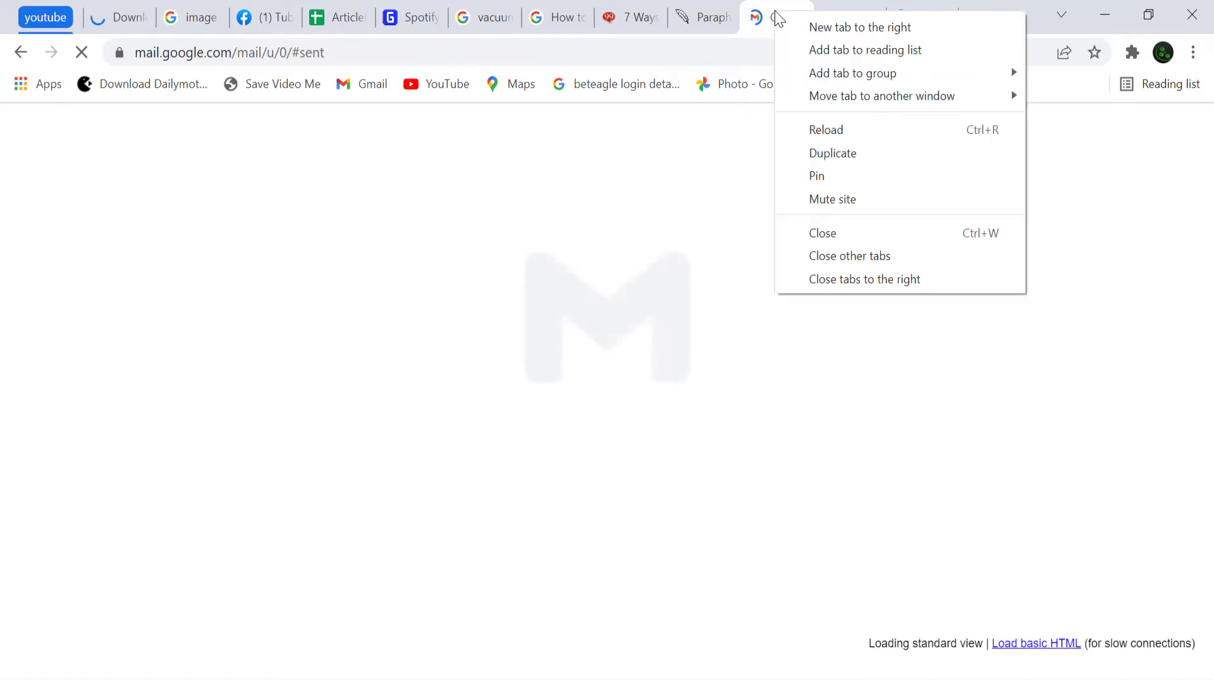
click(818, 176)
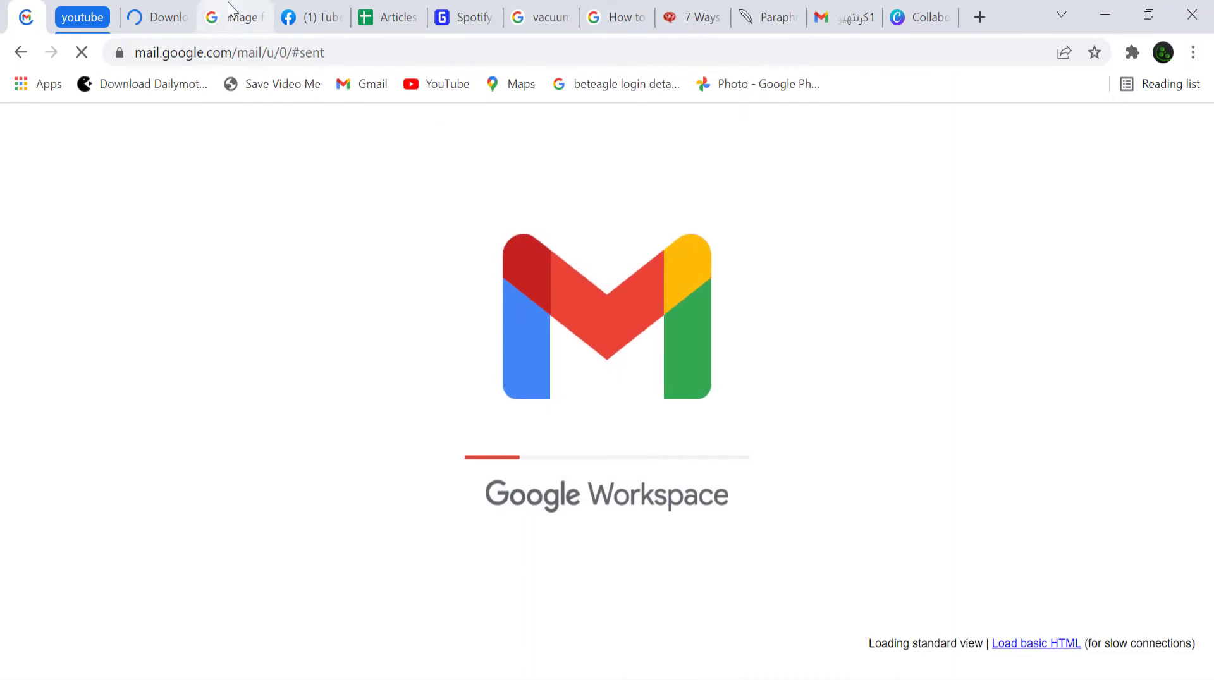
Step: Close the vertex42 download tab and bring up the pinned Gmail tab's options
click(157, 17)
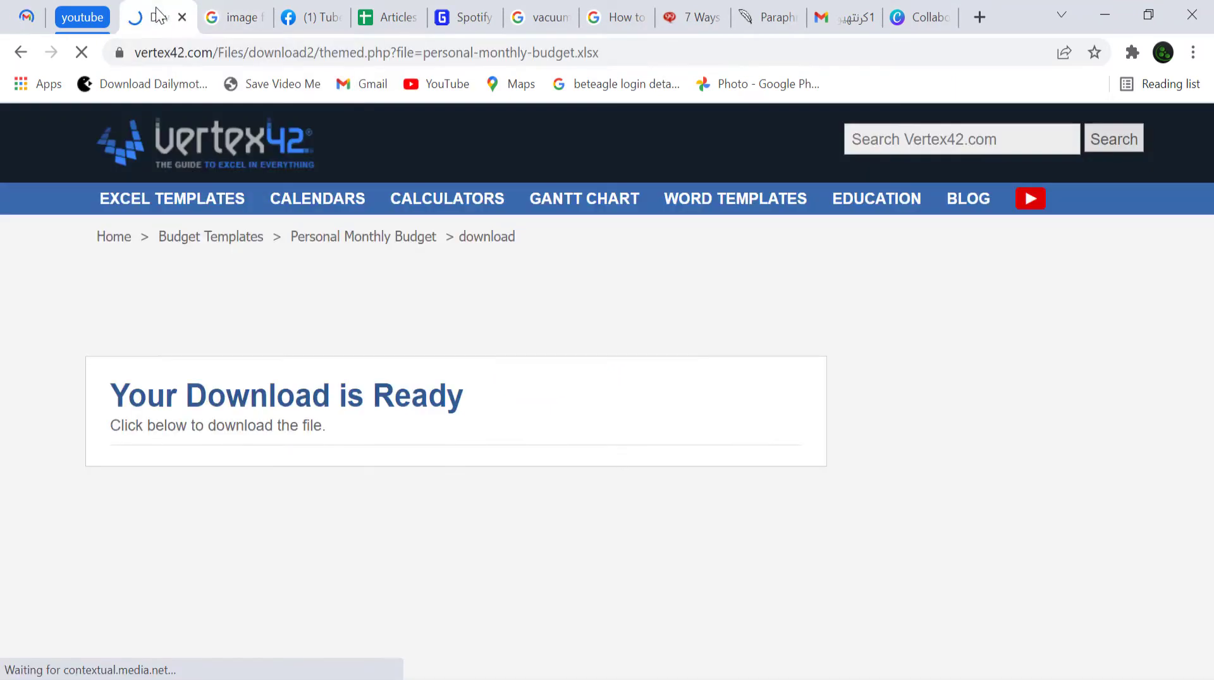
click(23, 23)
click(166, 20)
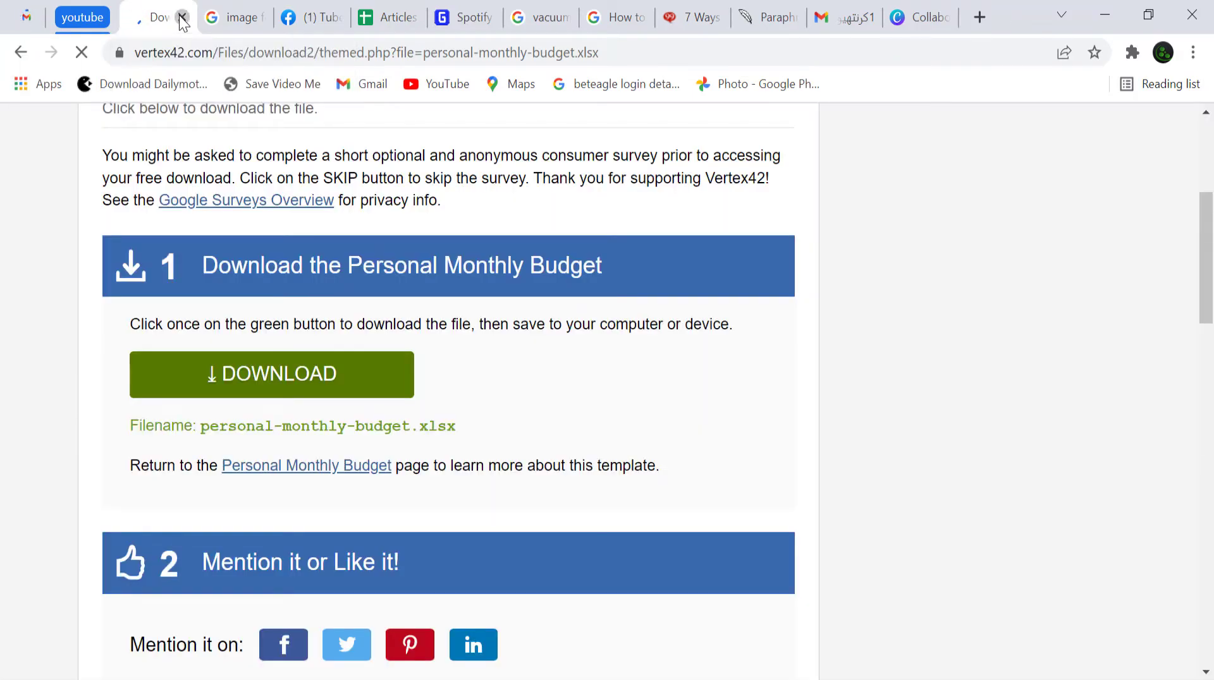
click(181, 18)
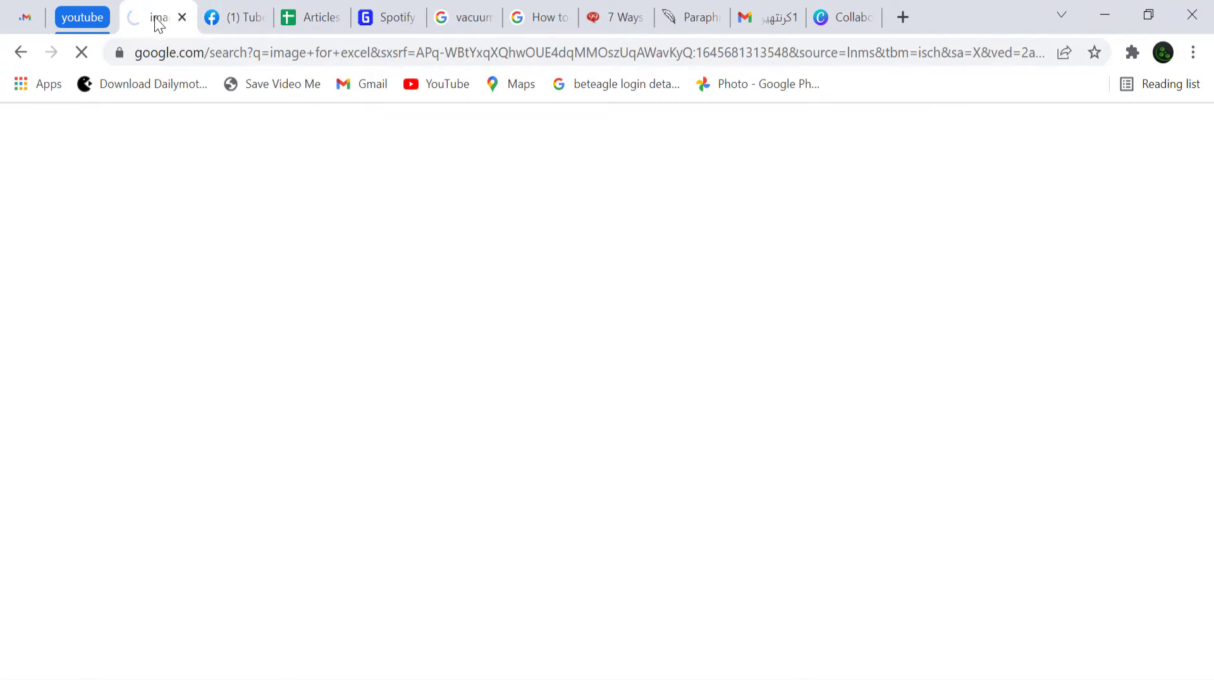
click(19, 19)
right_click(16, 21)
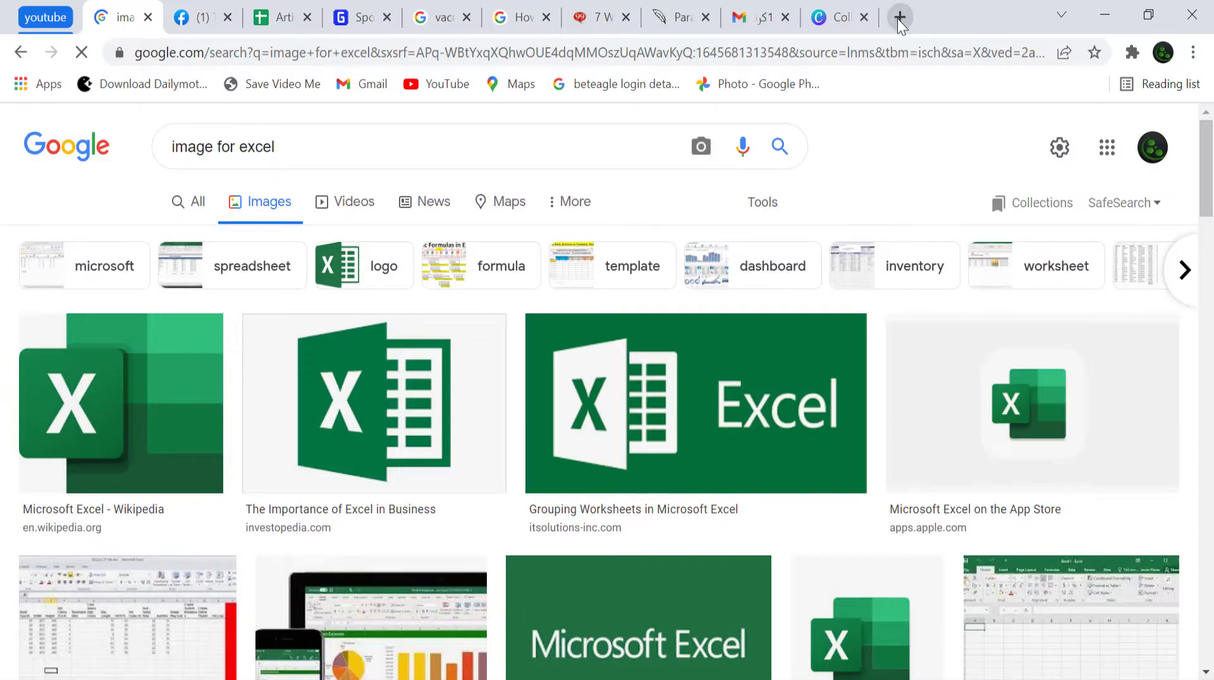
Step: Open a new tab and its Customize Chrome panel
click(898, 18)
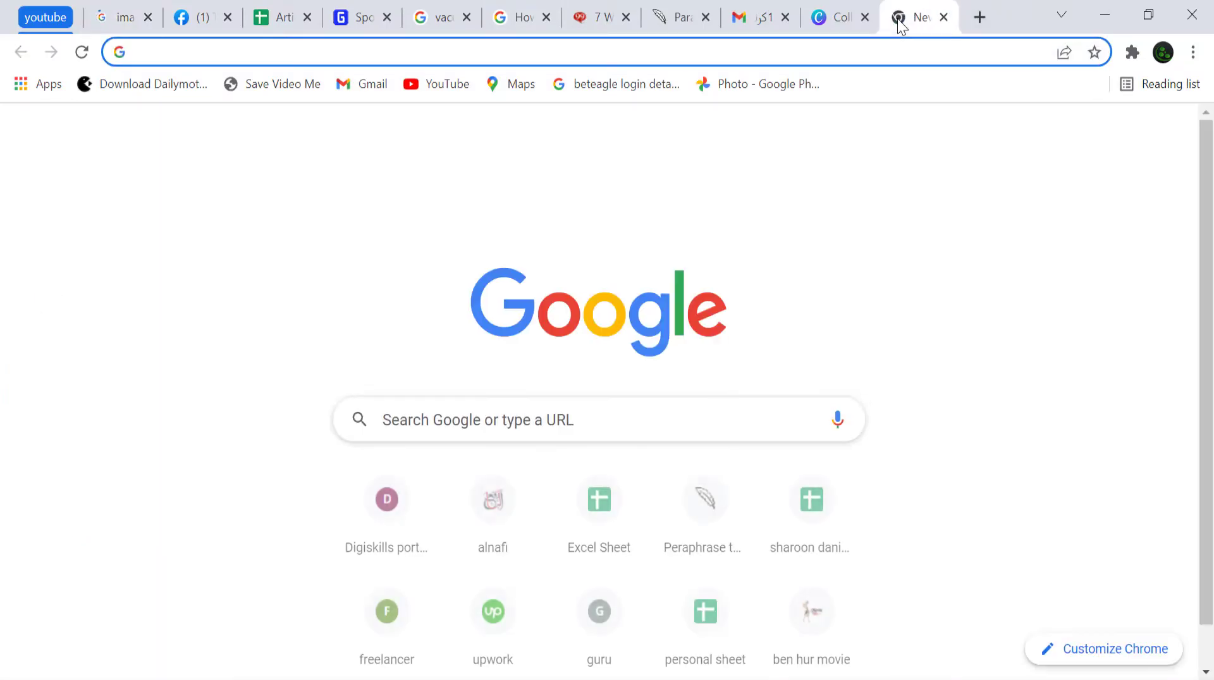
scroll(867, 283, down, 1)
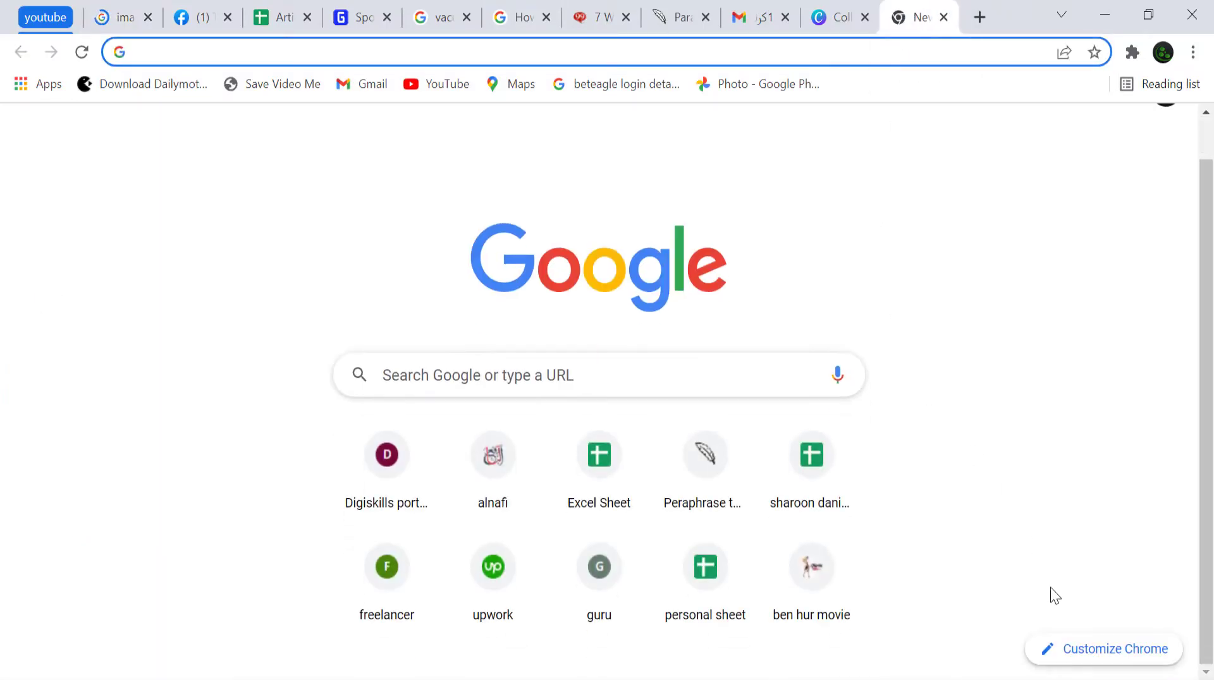
click(1110, 657)
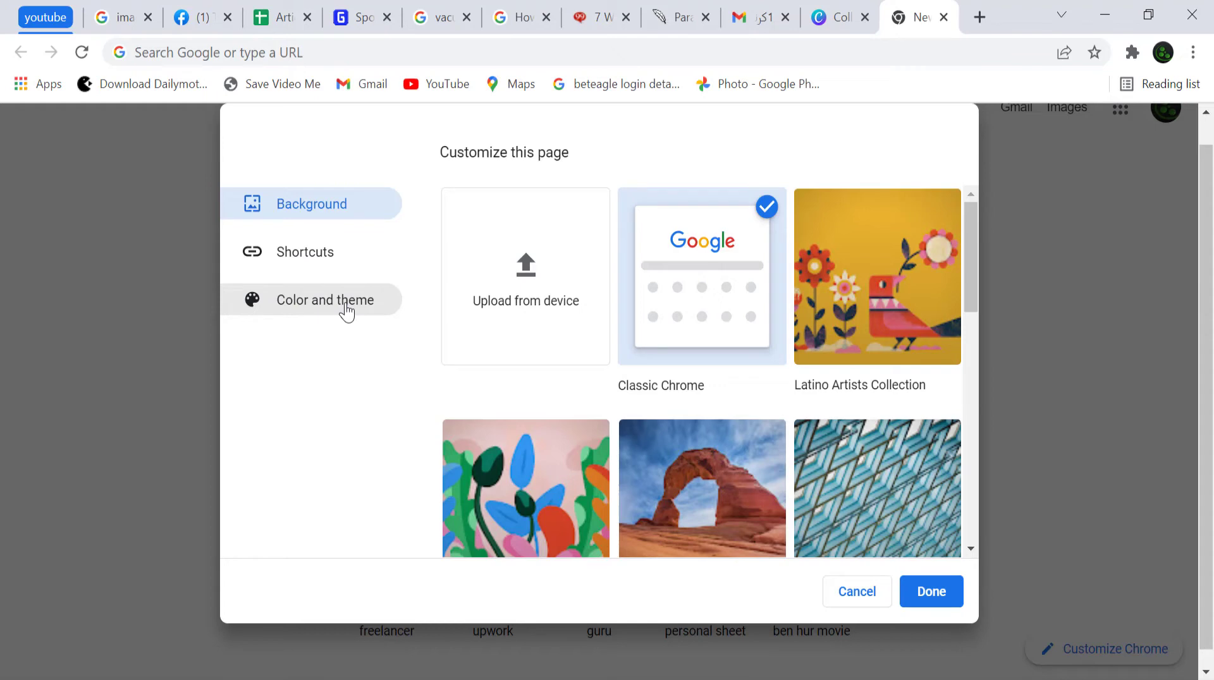
Step: Browse the background collections, view Landscapes, then try Upload from device
scroll(630, 430, down, 6)
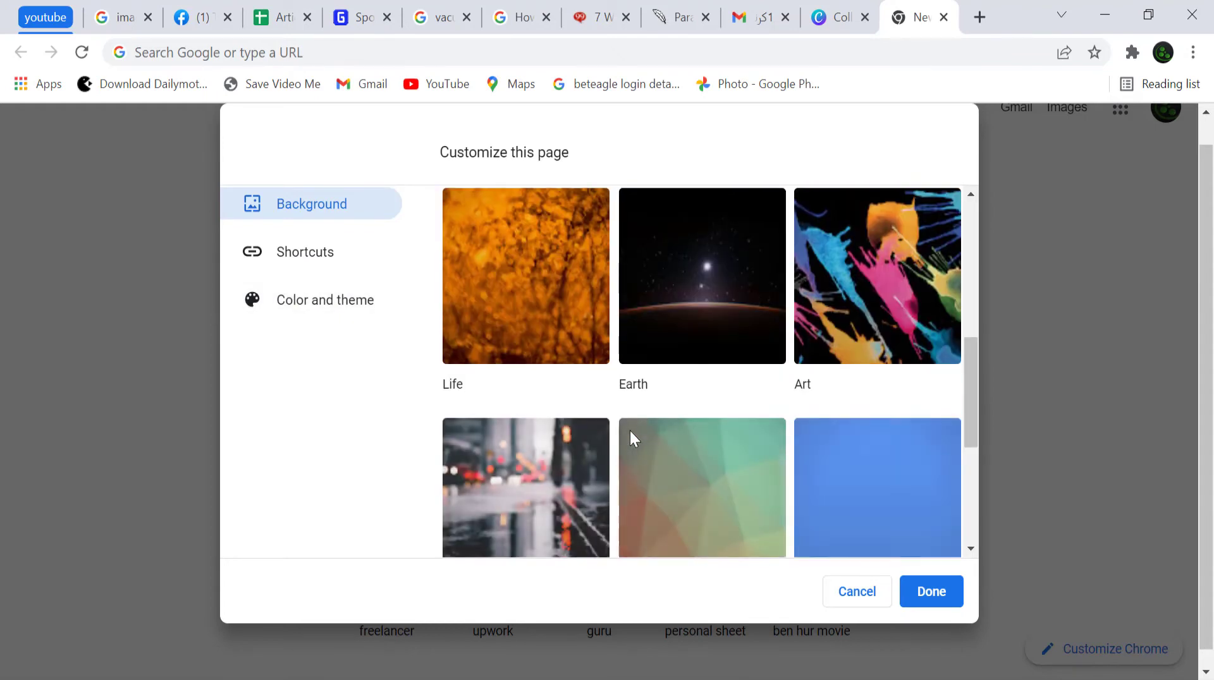
scroll(628, 428, down, 4)
scroll(628, 428, up, 6)
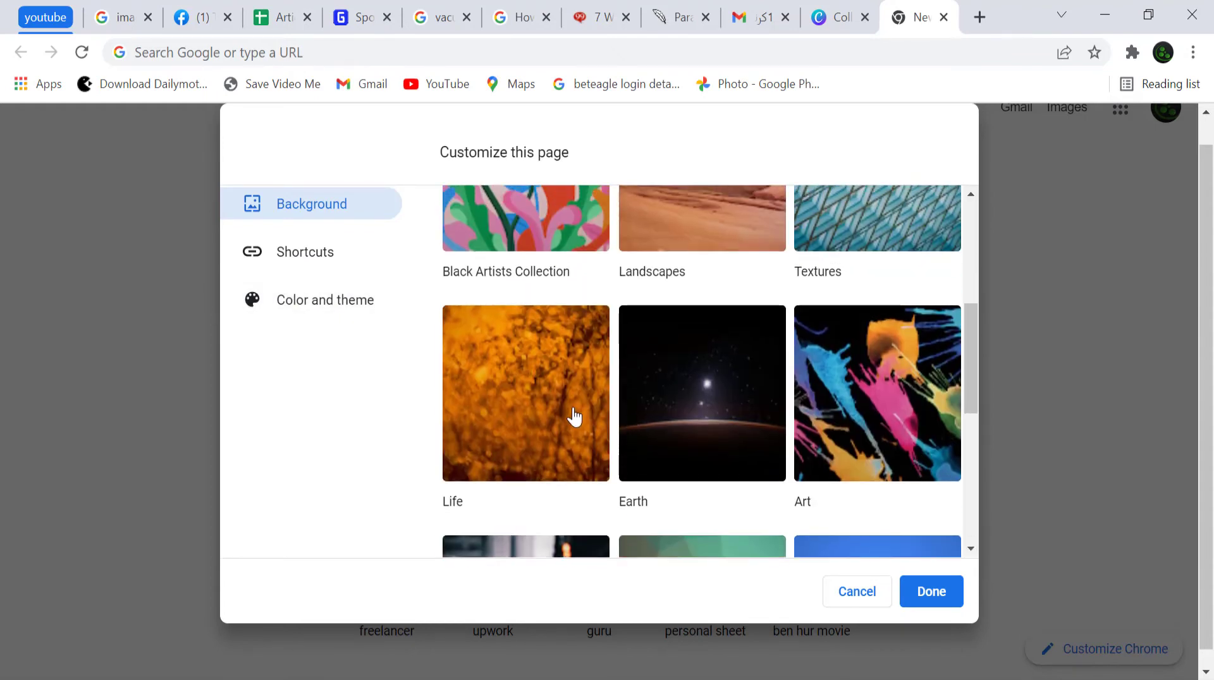
scroll(623, 333, up, 3)
click(708, 336)
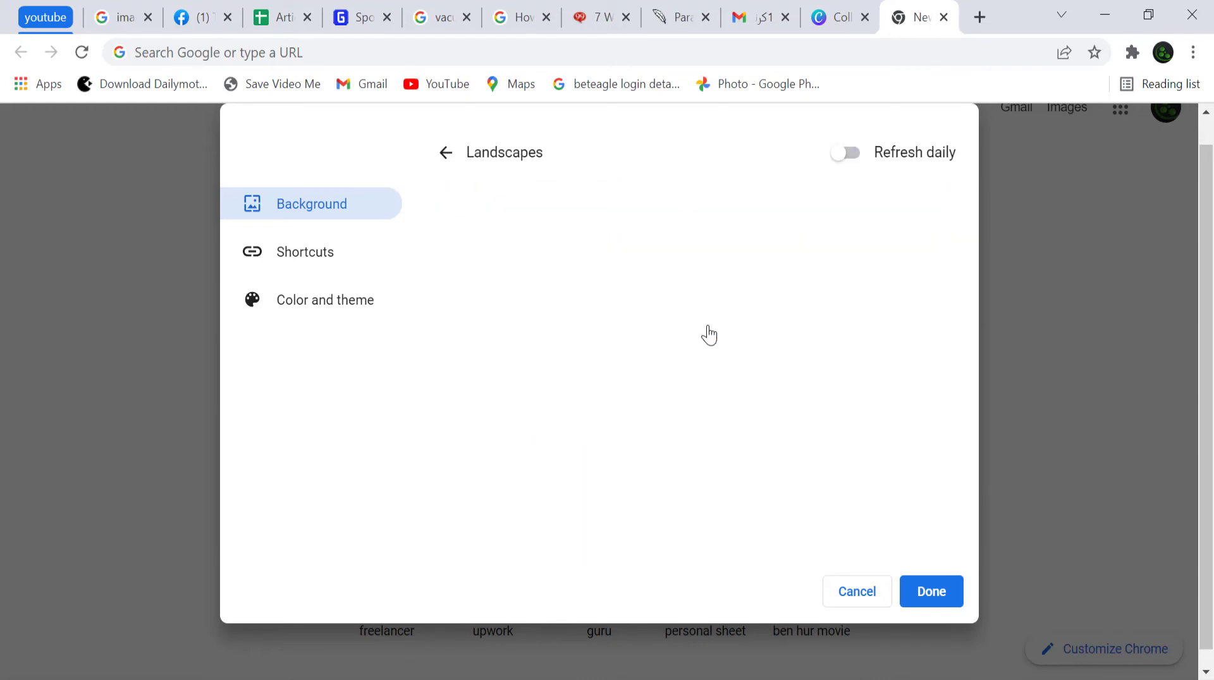
click(446, 153)
click(545, 243)
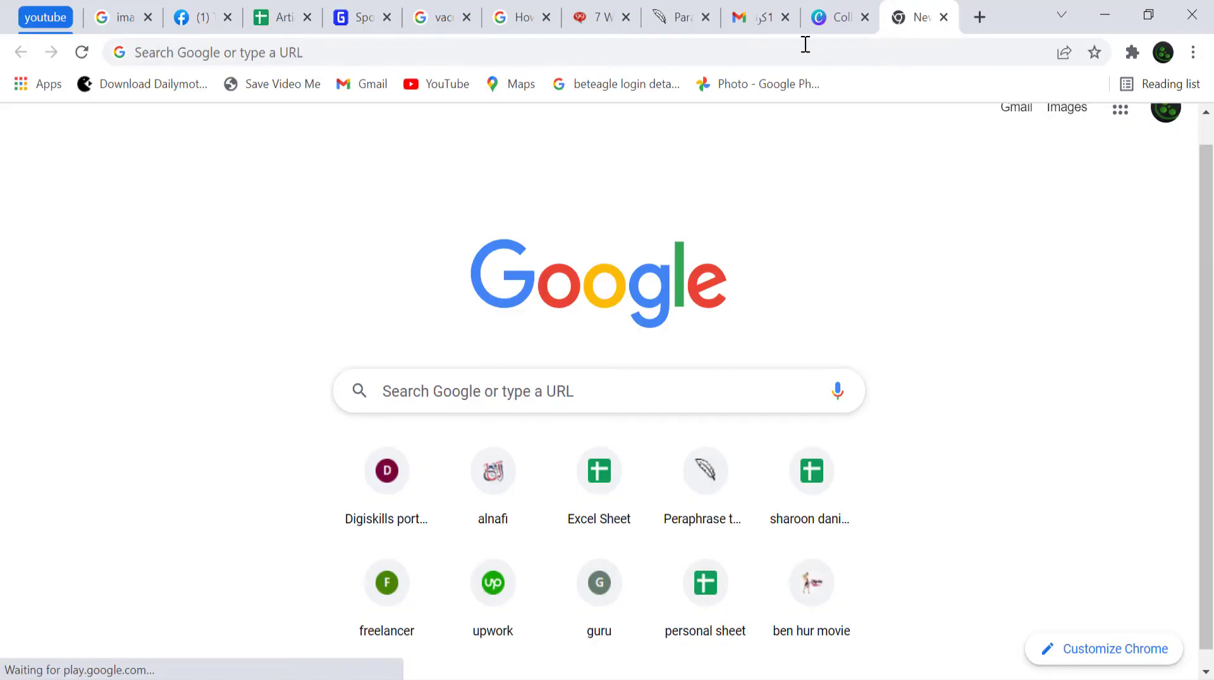
Step: Duplicate the Canva tab from its tab context menu
click(831, 20)
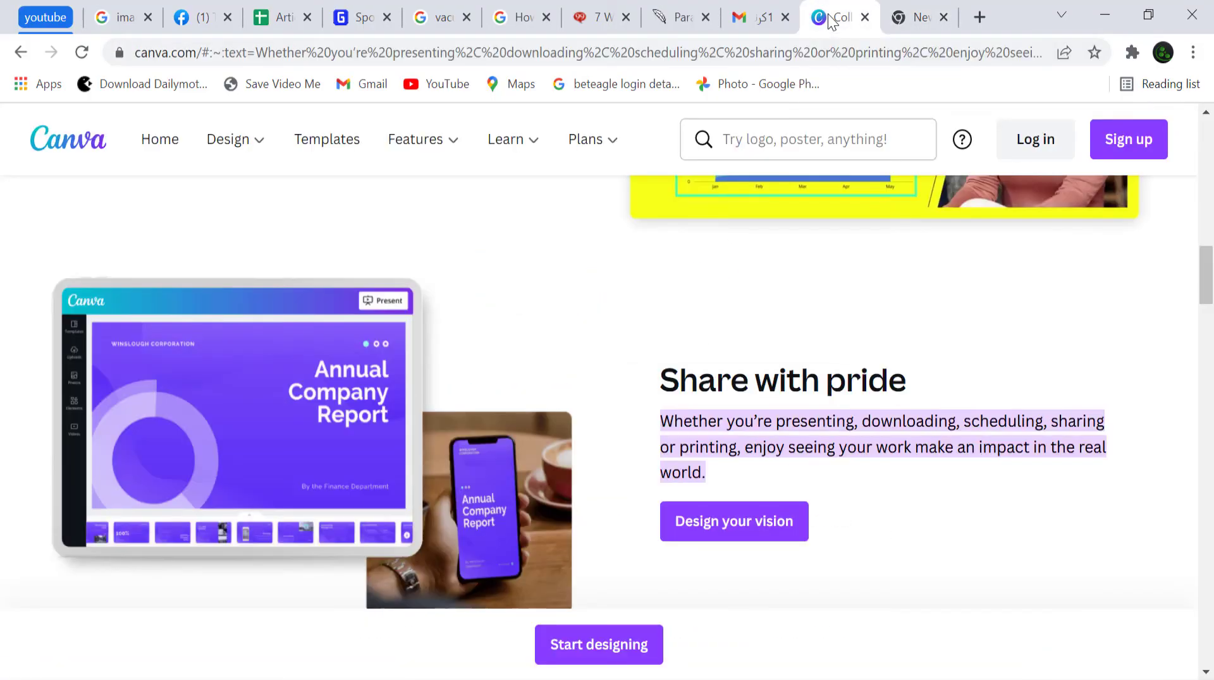
right_click(831, 20)
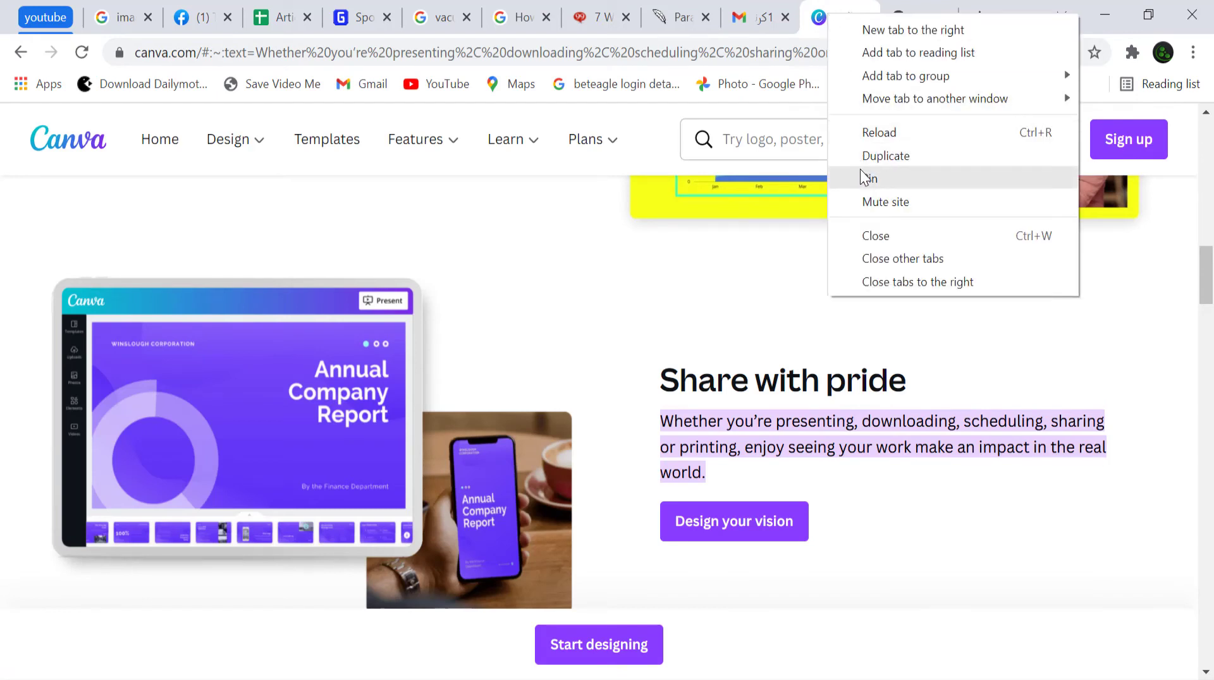
click(905, 160)
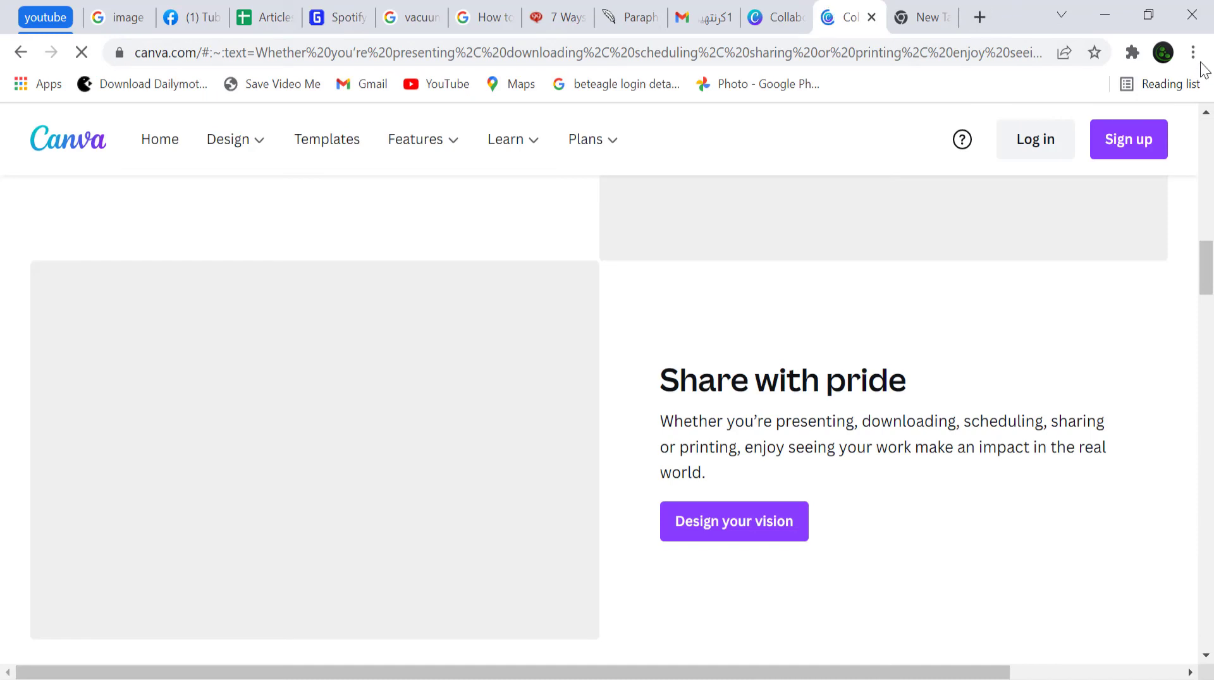
click(1194, 53)
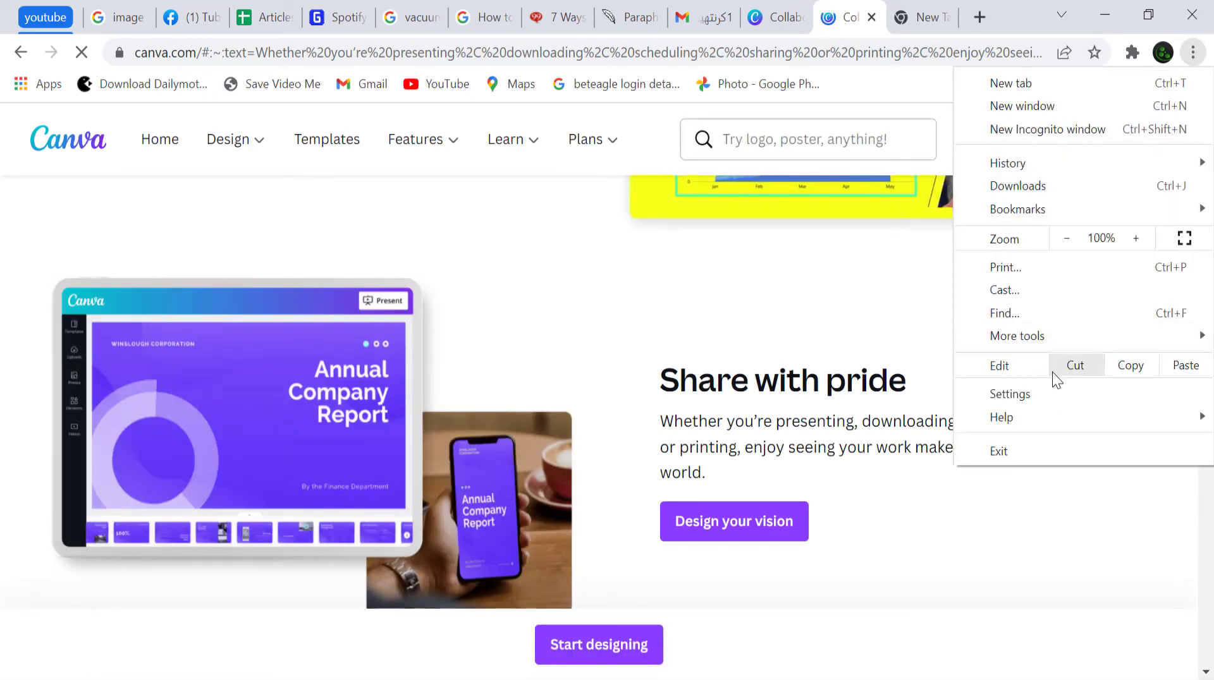
Step: Open Settings and view the About Chrome version and update status
click(1044, 393)
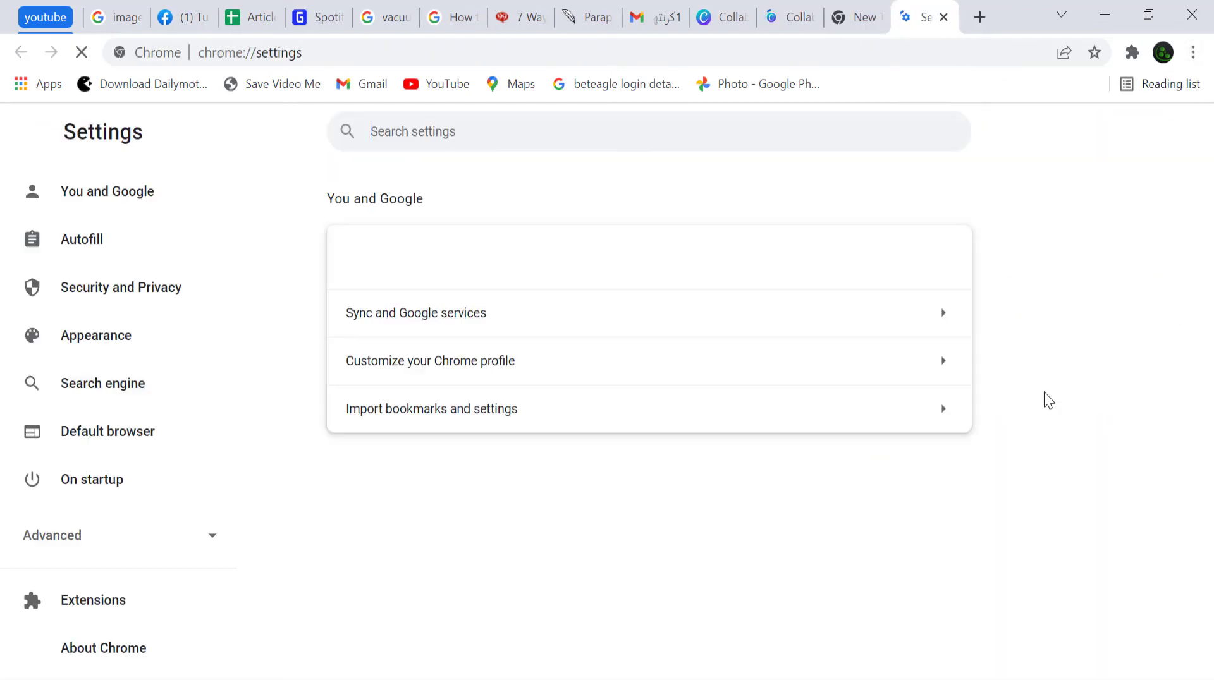
click(91, 664)
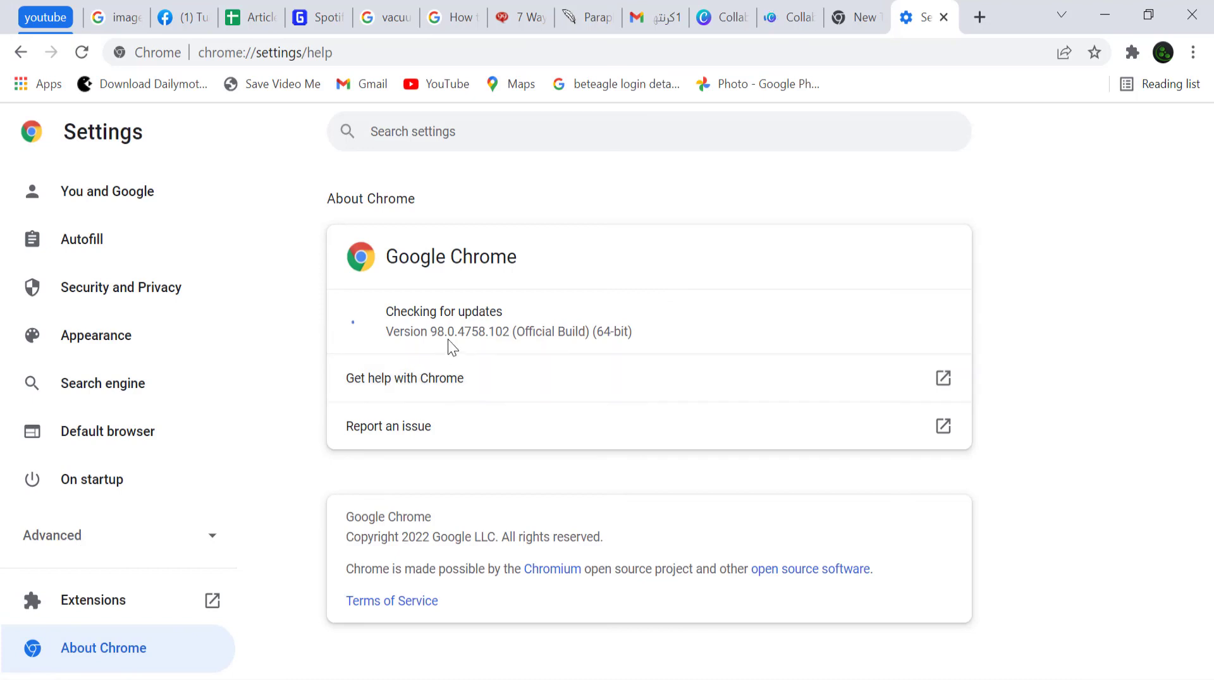